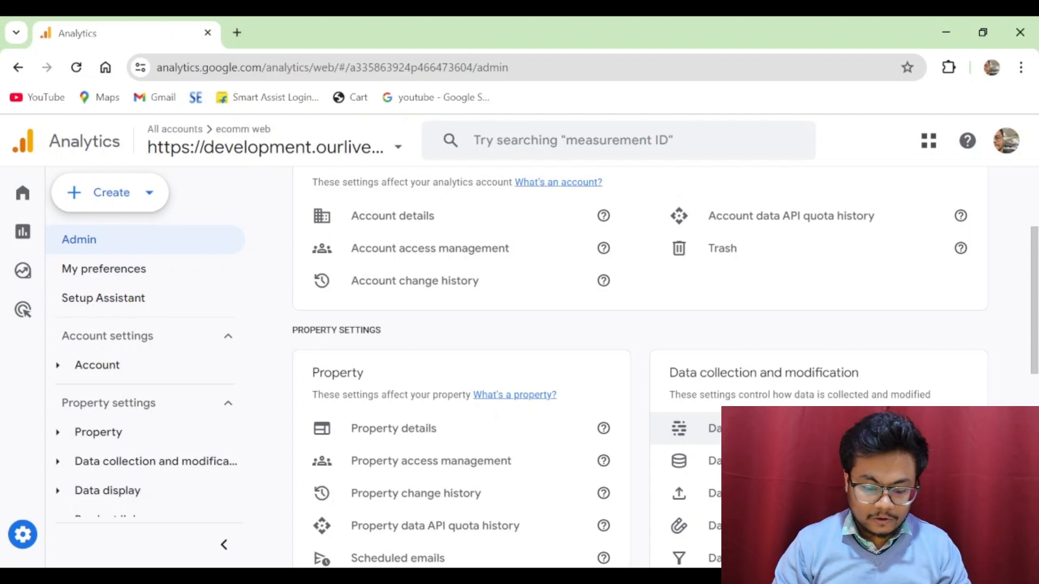
Step: Open the property's data filters from the data collection and modification settings
scroll(808, 398, "down", 3)
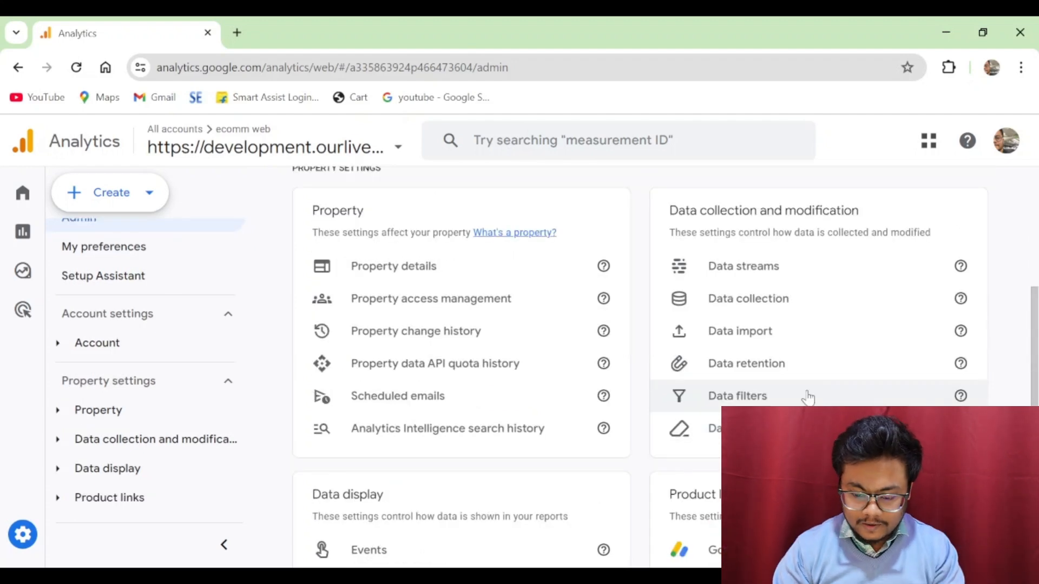
left_click(807, 397)
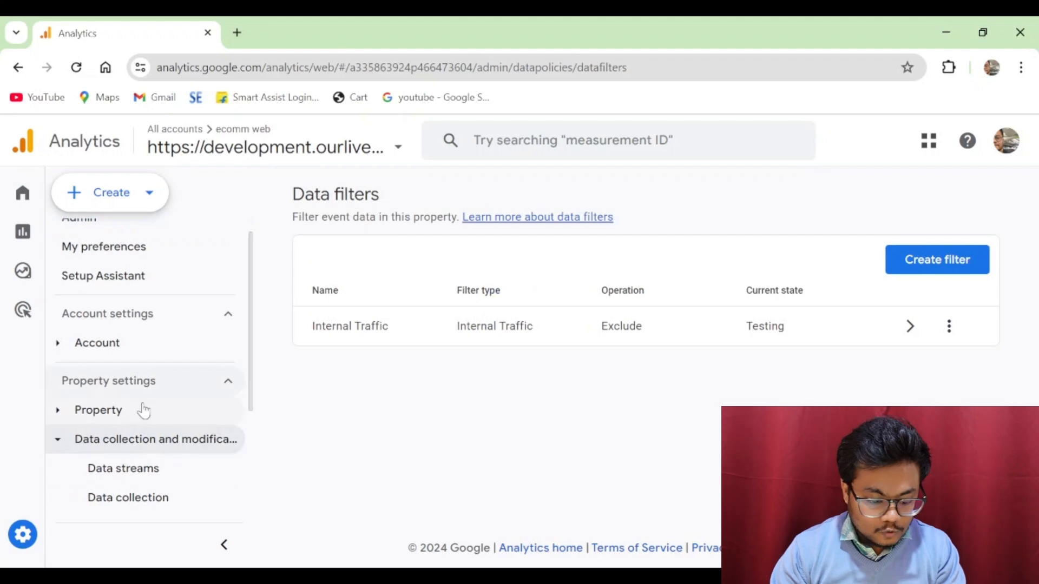
scroll(140, 407, "down", 2)
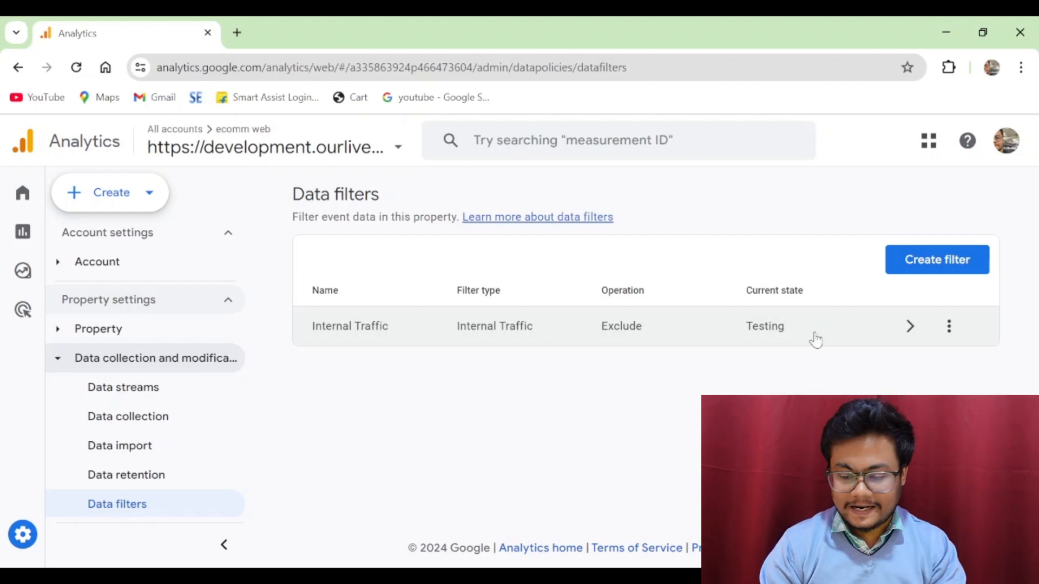
Step: Start a new data filter of type Developer traffic and name it "Developer filter"
left_click(944, 264)
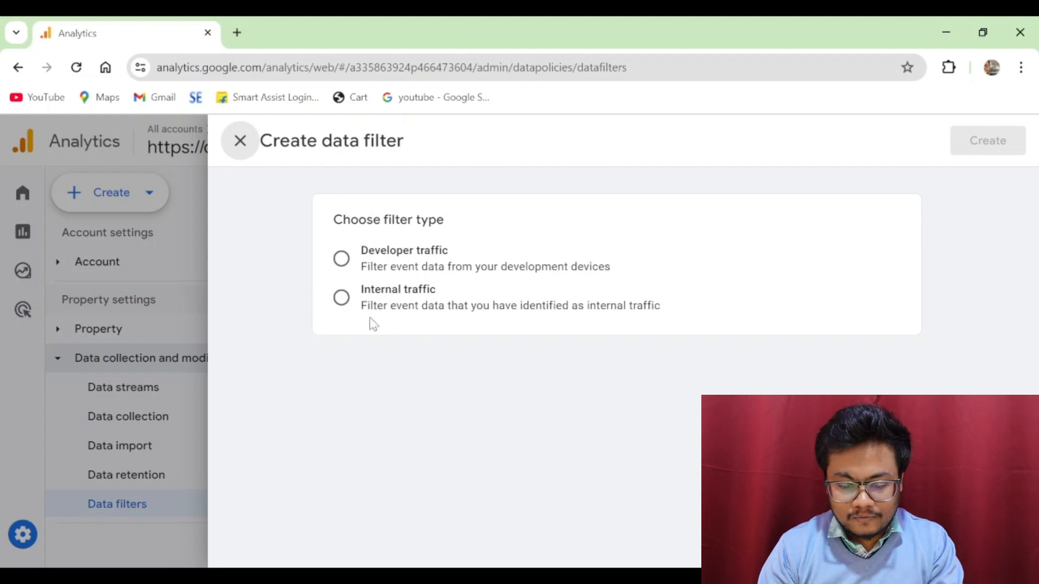
left_click(342, 260)
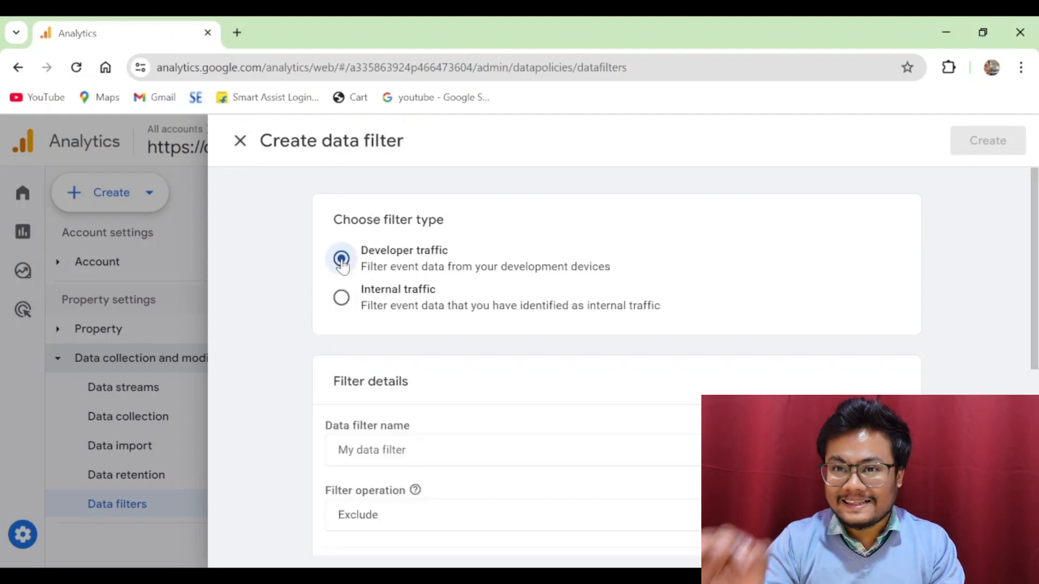
scroll(463, 326, "down", 2)
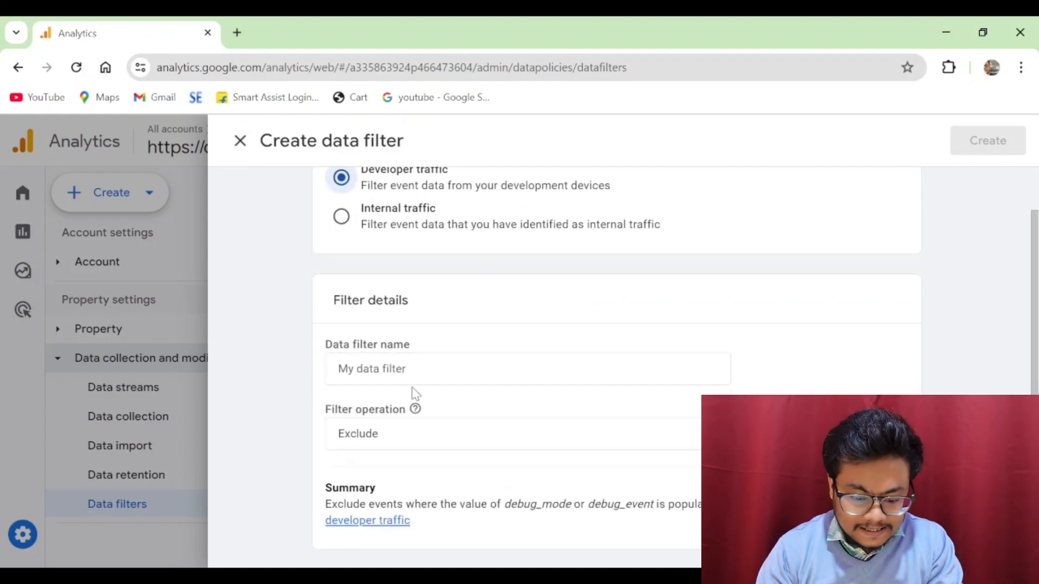
left_click(431, 371)
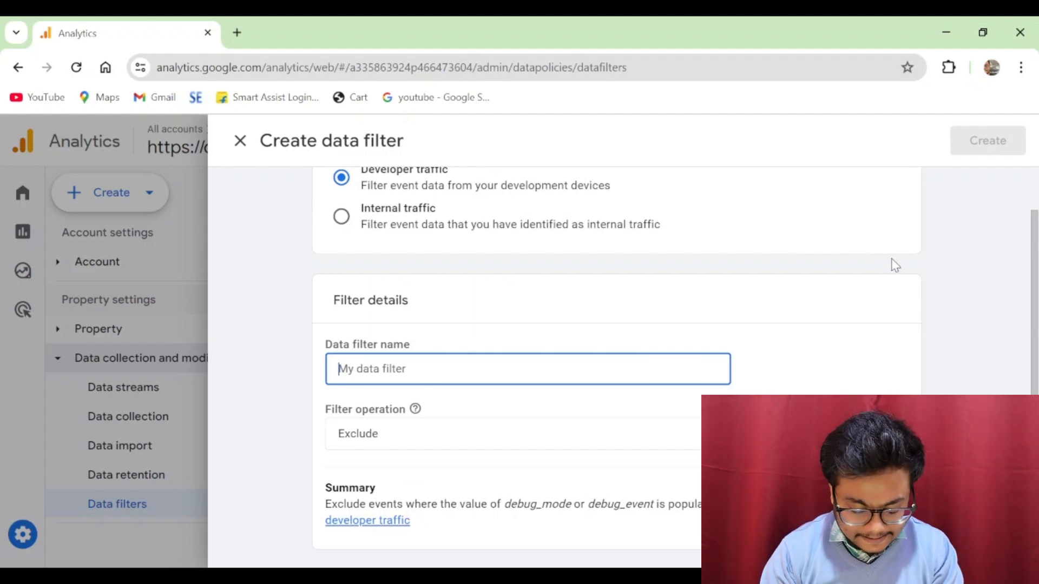
type("Deve")
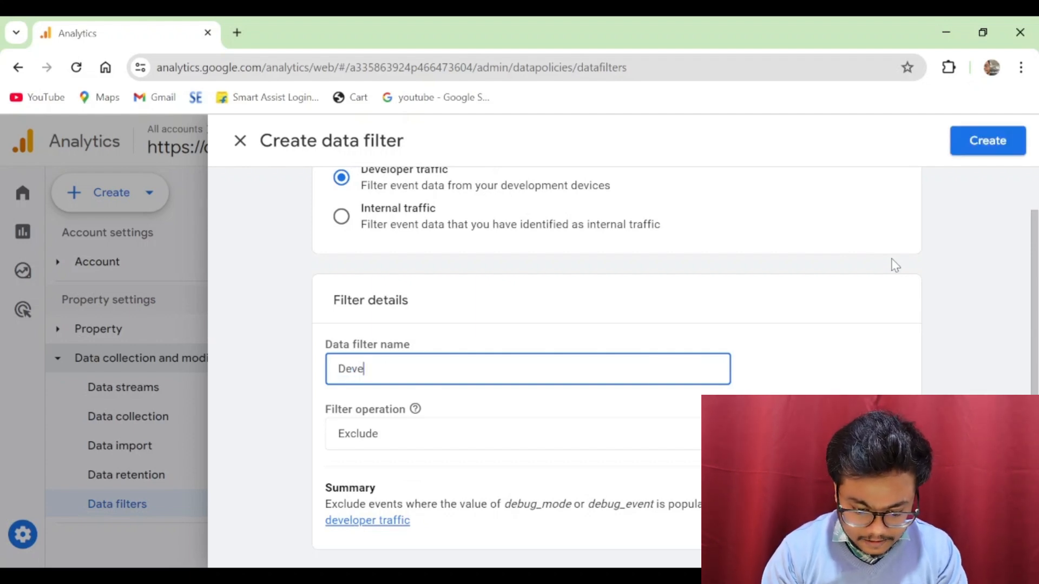
type("lope")
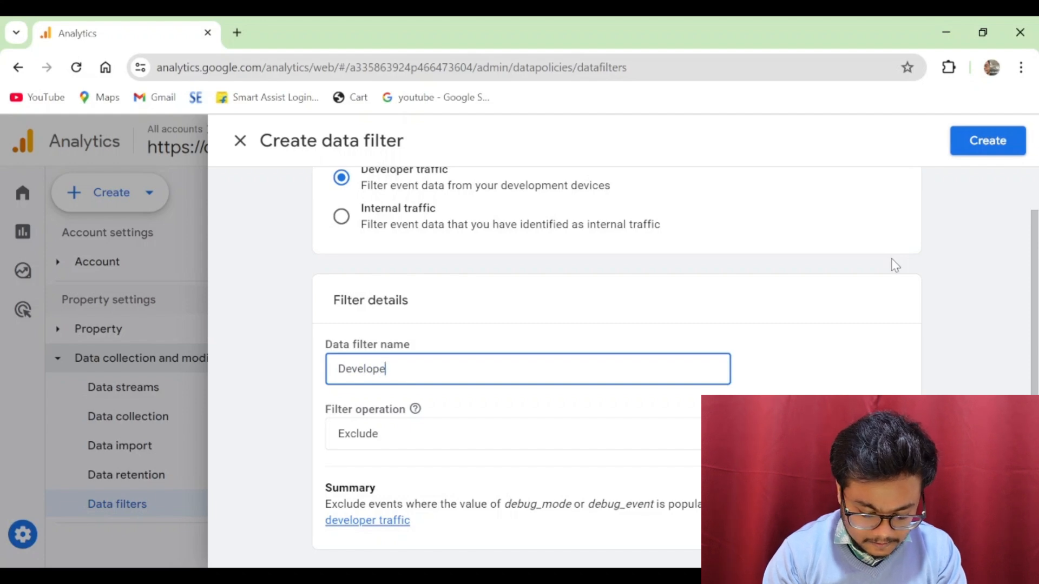
type("r filter")
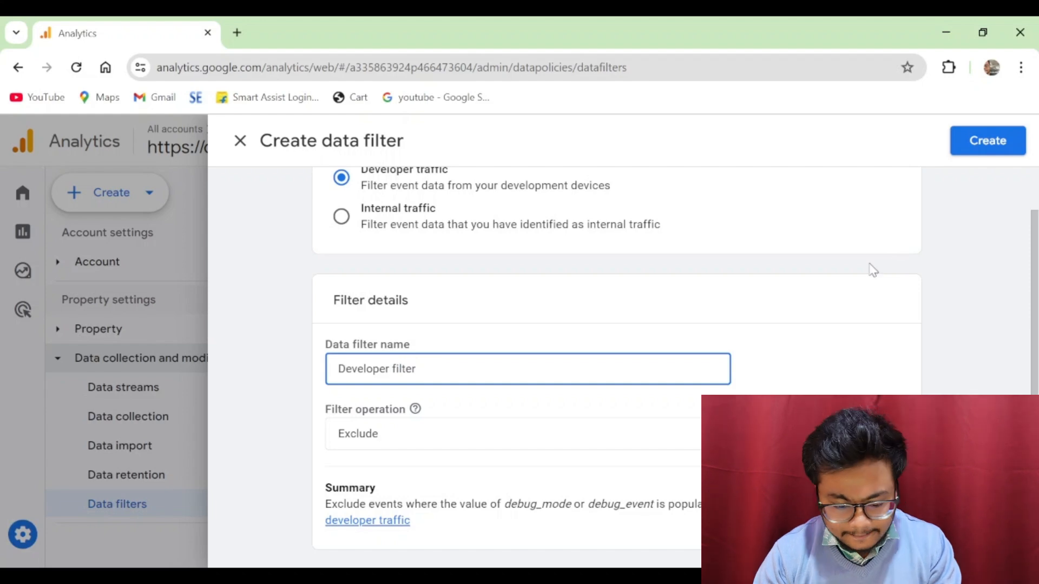
Step: Choose Exclude as the filter operation, review the filter state options, and discard the unsaved filter
scroll(801, 379, "down", 2)
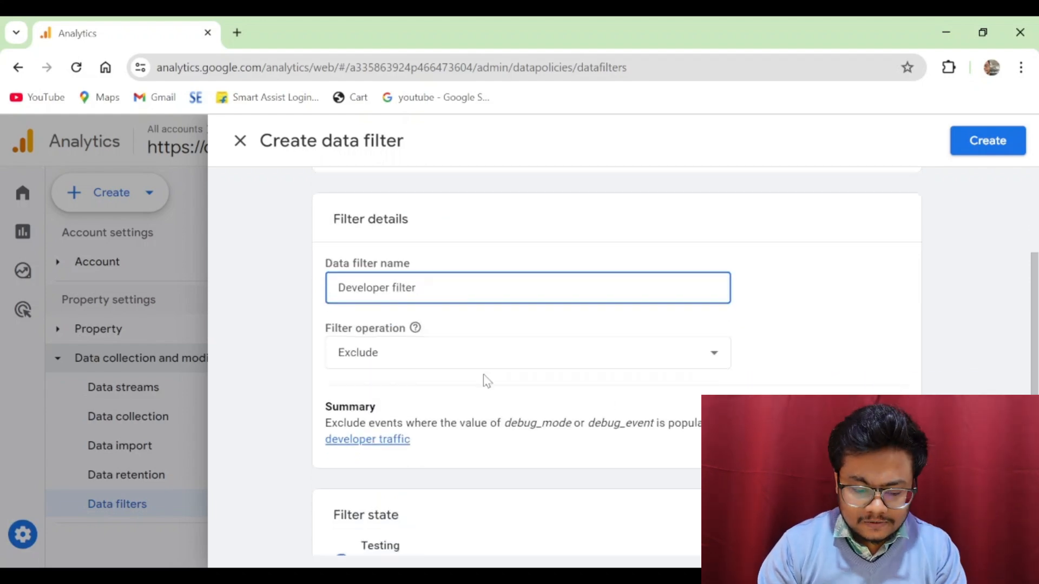
left_click(455, 362)
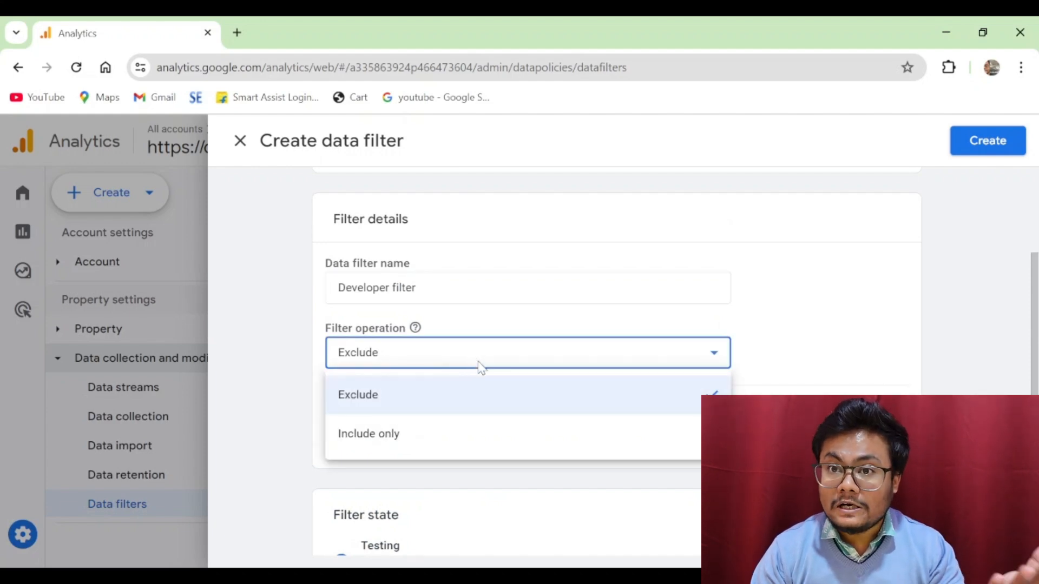
left_click(471, 395)
scroll(929, 367, "down", 1)
scroll(930, 368, "down", 3)
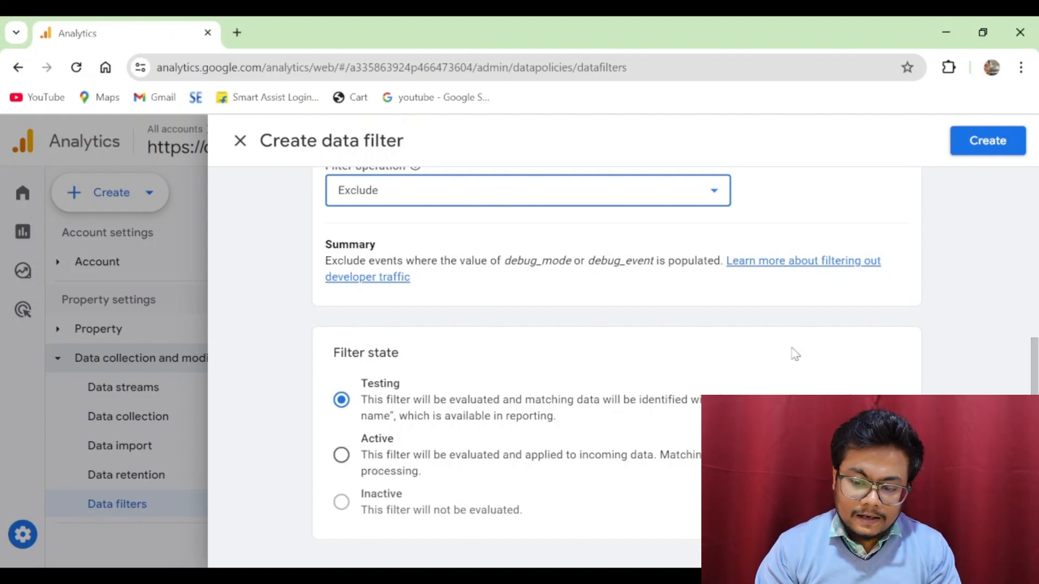
scroll(801, 355, "up", 5)
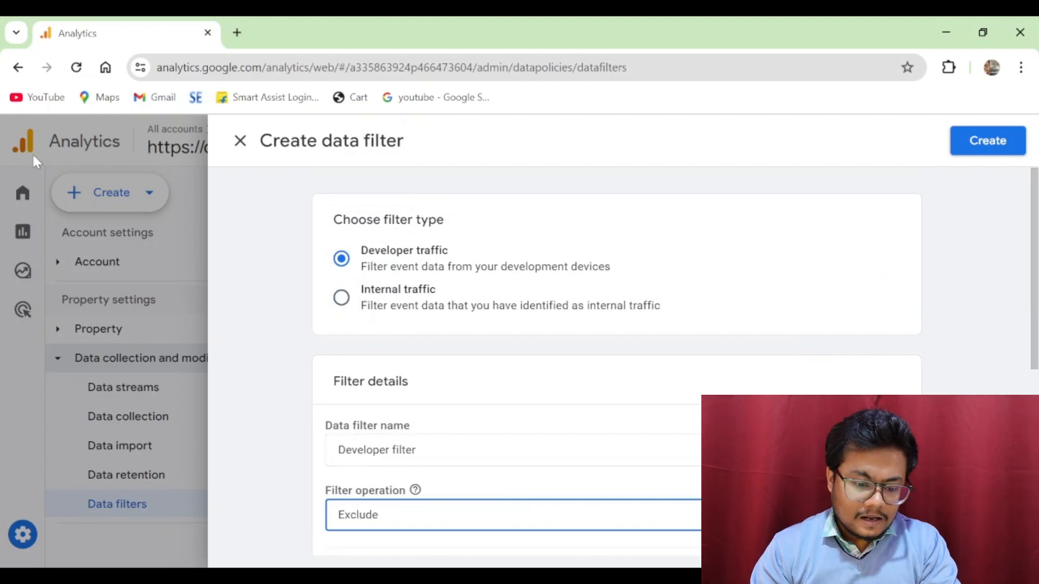
left_click(239, 141)
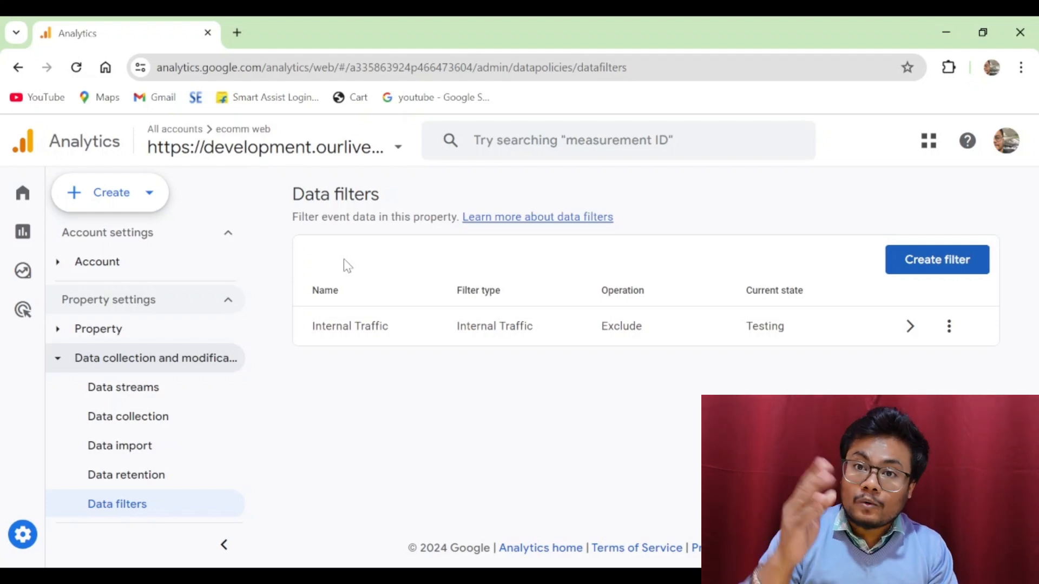
Step: Open the tag settings of the ourliveserver web data stream
left_click(118, 391)
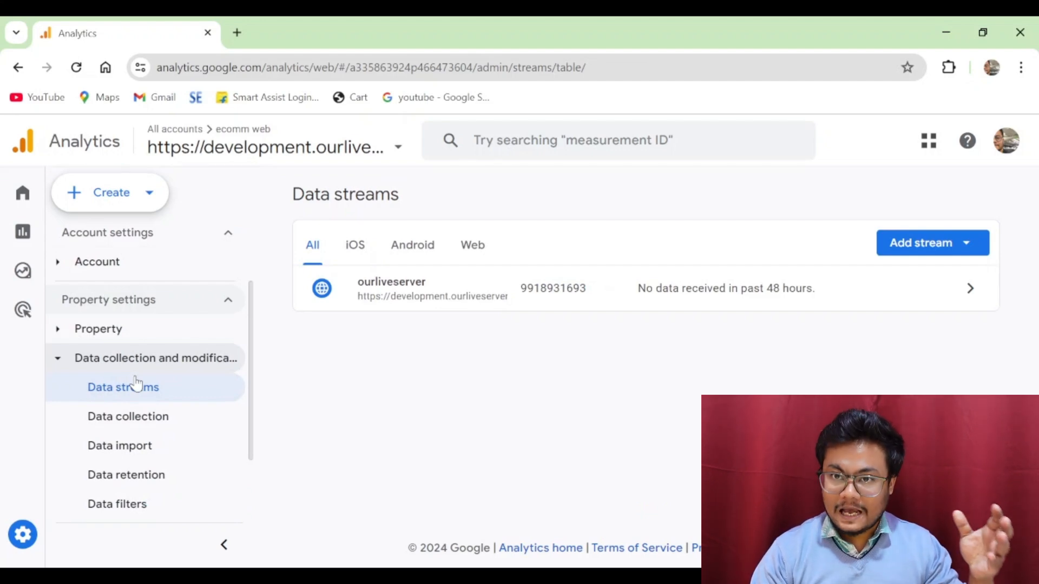
left_click(445, 288)
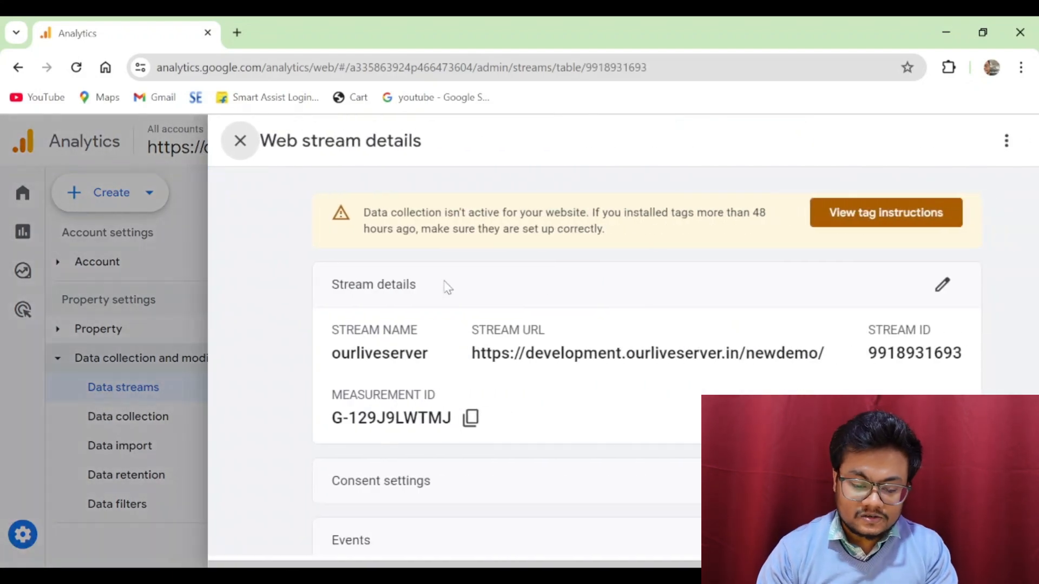
scroll(684, 295, "down", 2)
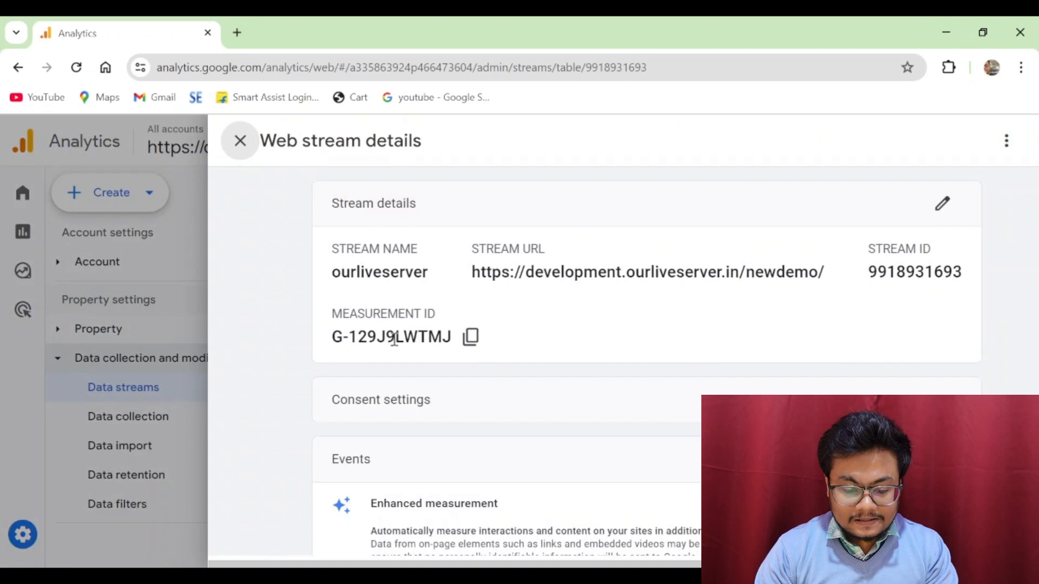
scroll(720, 331, "down", 8)
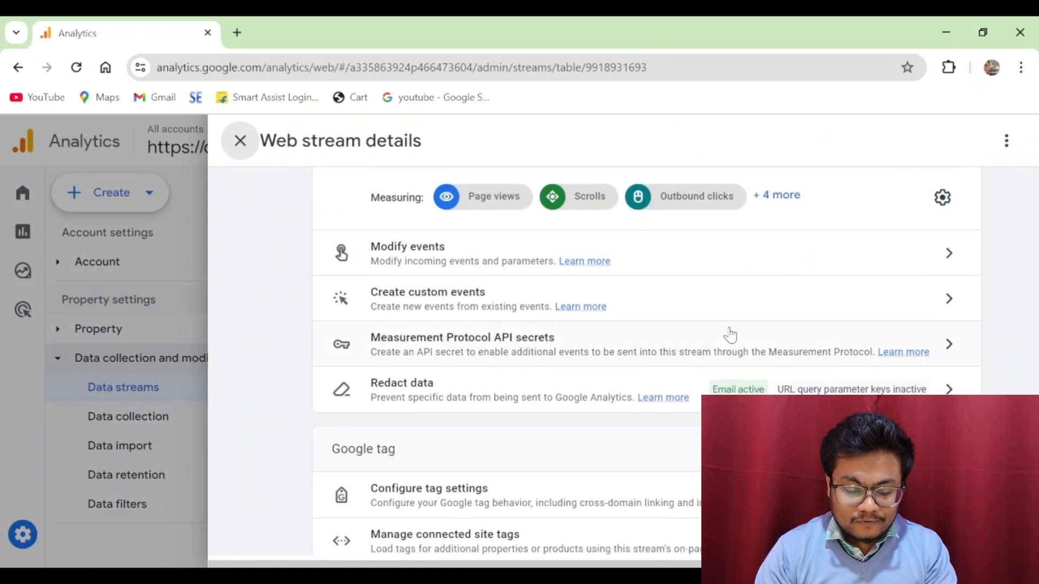
scroll(730, 336, "down", 2)
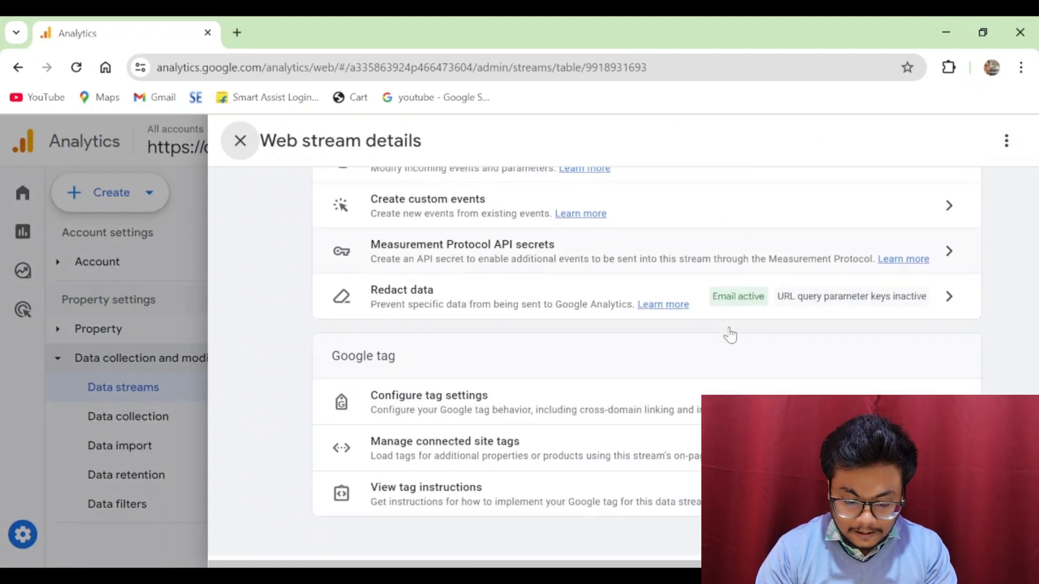
left_click(457, 405)
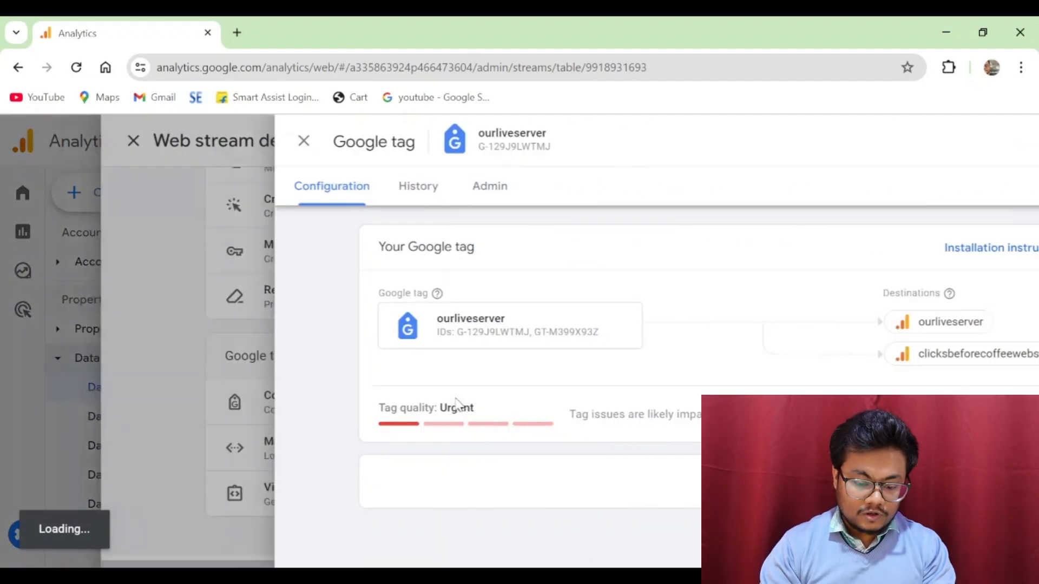
Step: Expand the full list of Google tag settings and open the internal traffic definition
scroll(574, 352, "down", 2)
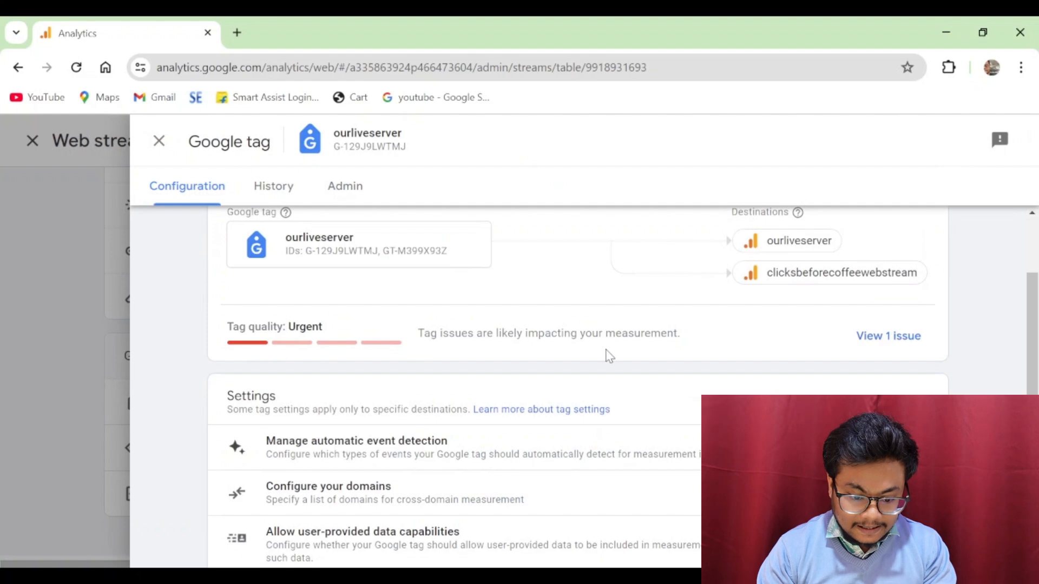
scroll(611, 379, "up", 2)
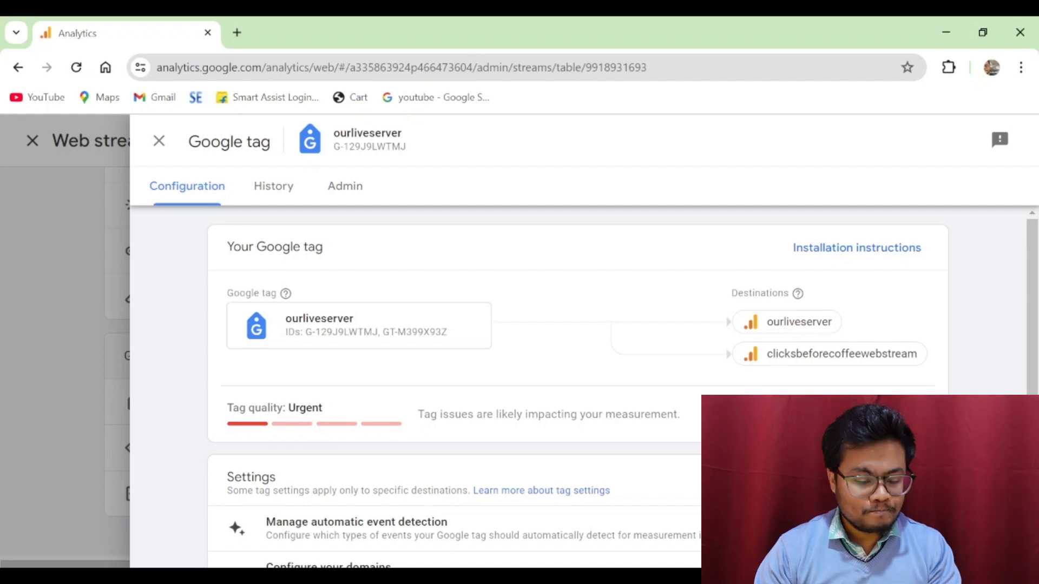
scroll(752, 359, "down", 3)
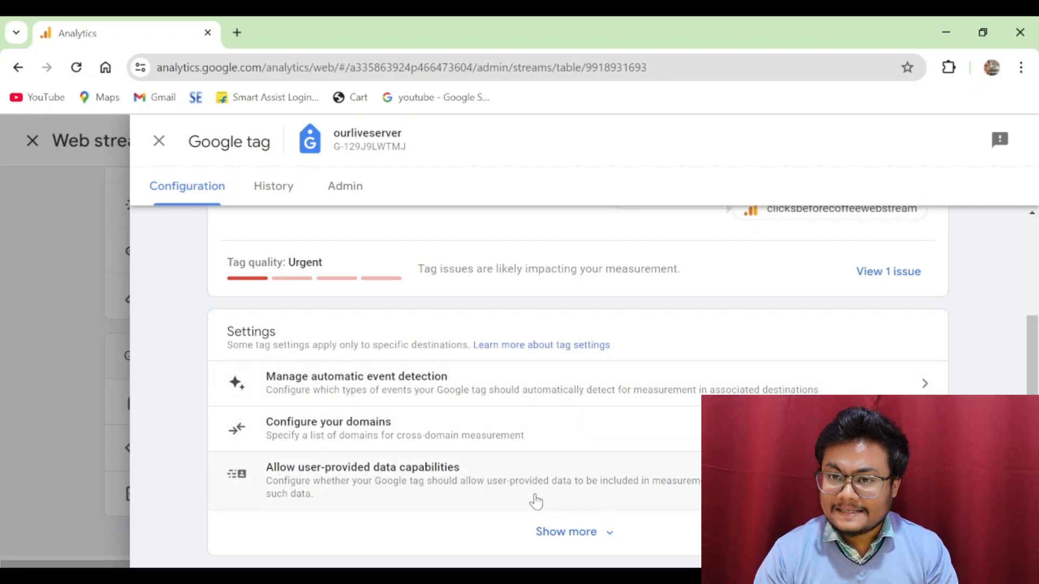
left_click(567, 533)
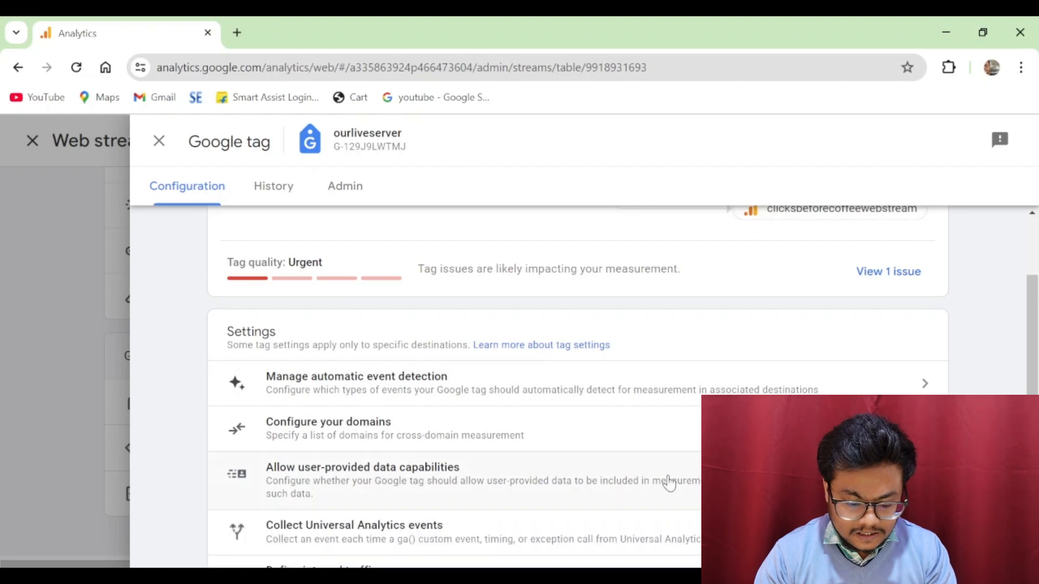
scroll(667, 459, "down", 2)
scroll(668, 444, "down", 1)
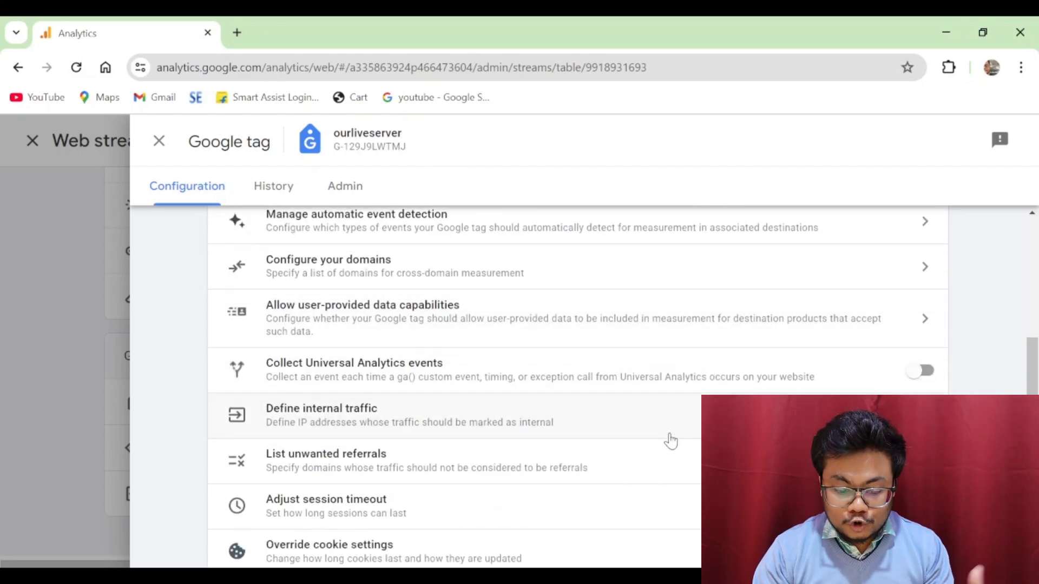
scroll(671, 441, "down", 2)
scroll(671, 441, "down", 3)
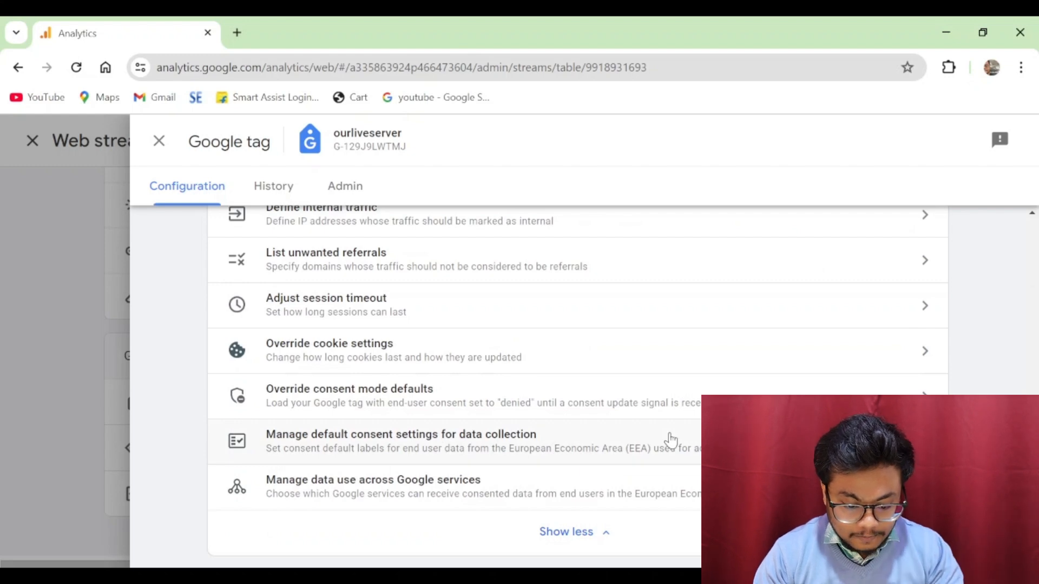
scroll(430, 434, "up", 4)
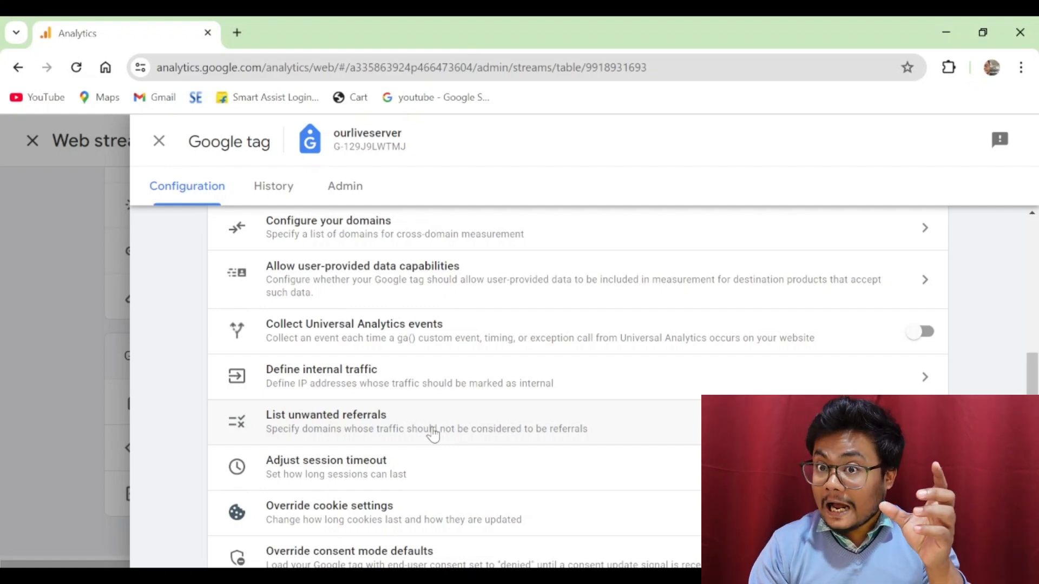
left_click(416, 379)
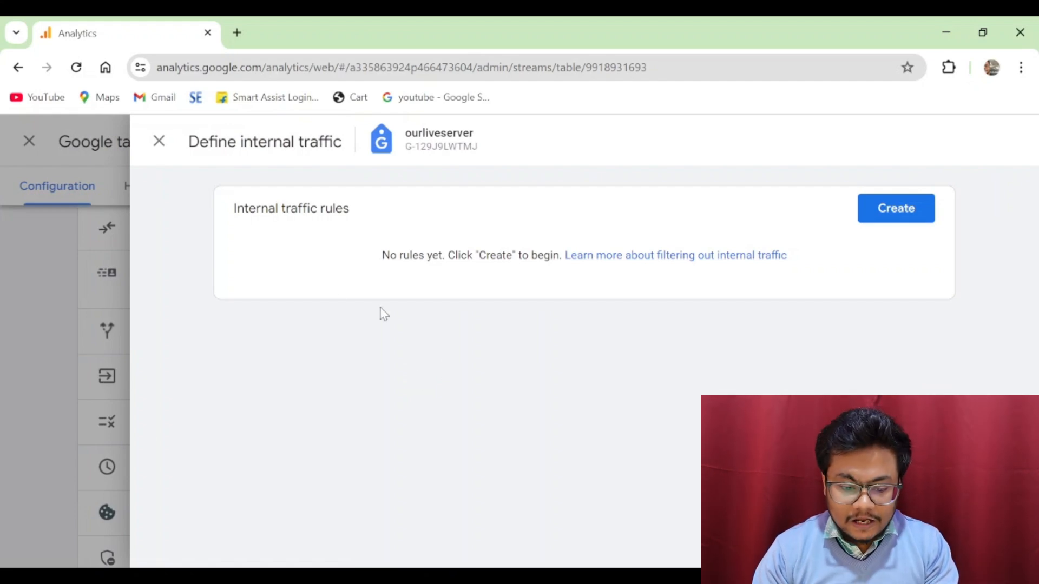
Step: Start a new internal traffic rule and name it "internal traffic"
left_click(916, 211)
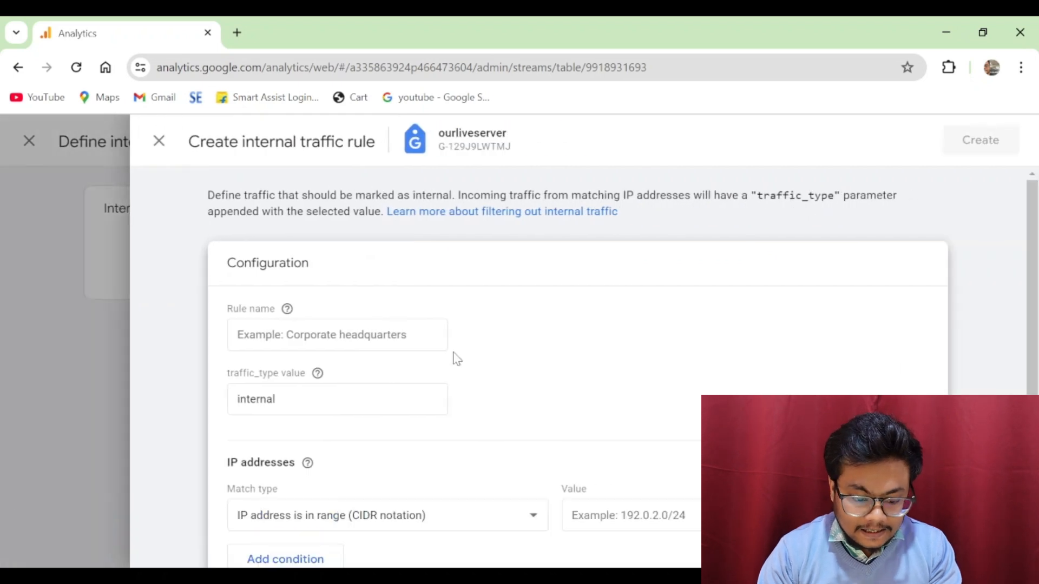
scroll(601, 332, "down", 1)
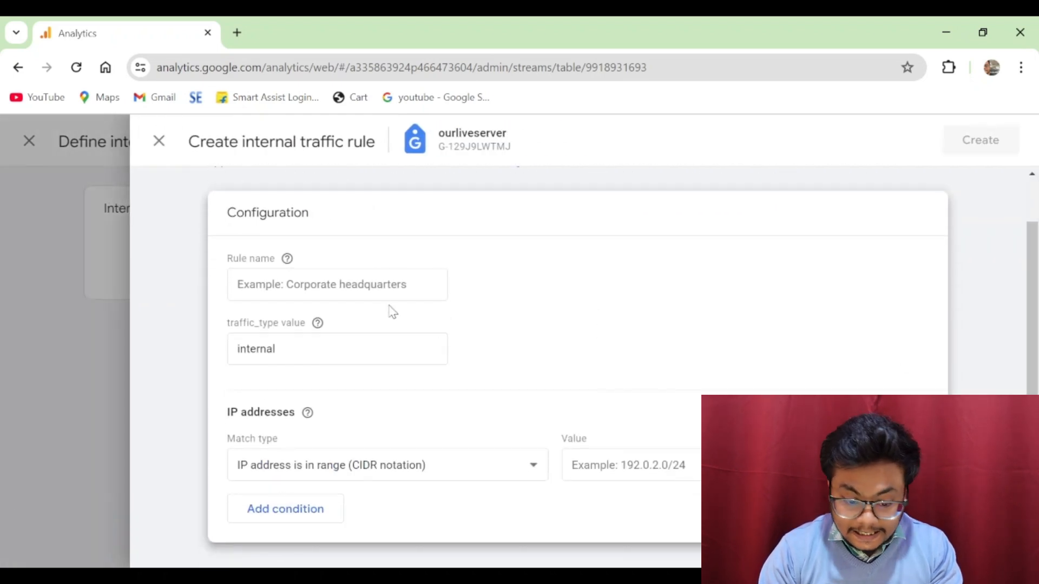
left_click(374, 288)
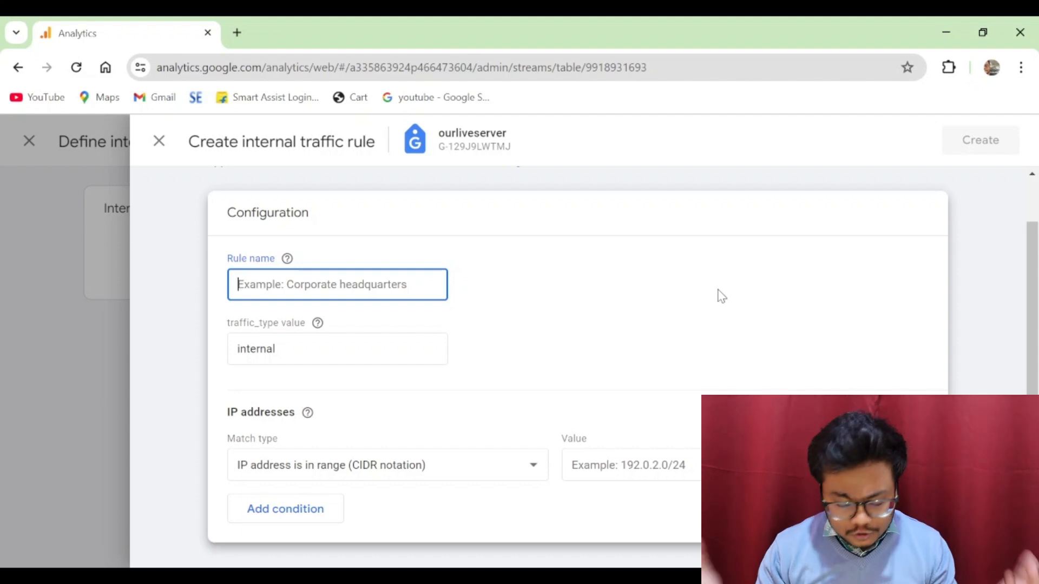
type("inter")
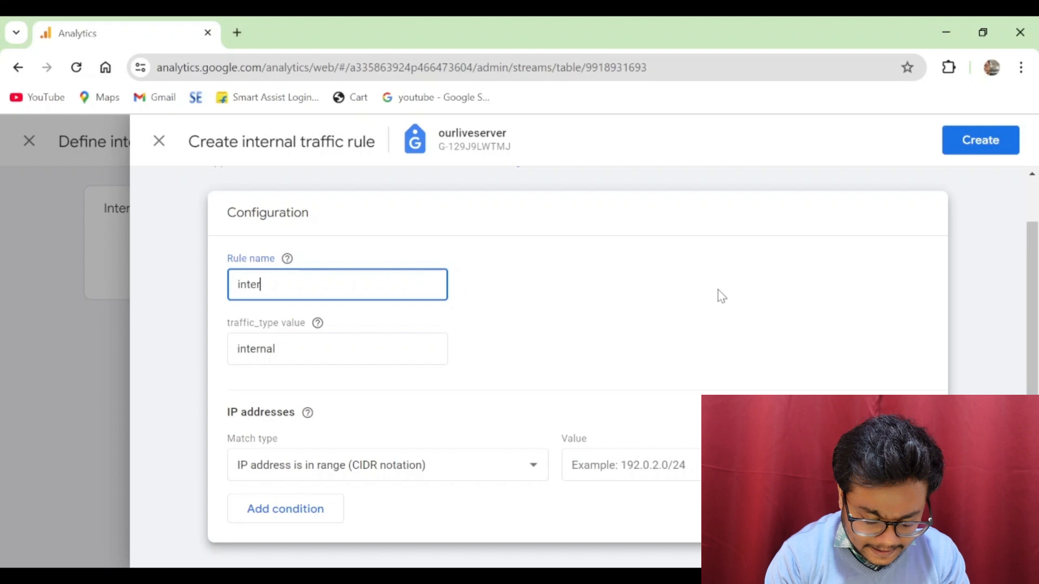
type("nal traffic")
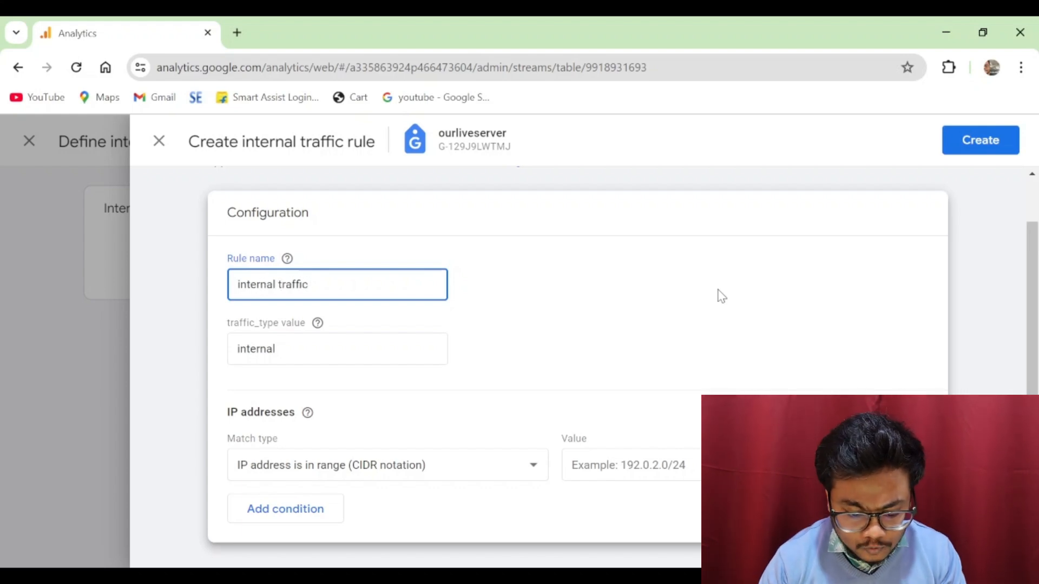
left_click(309, 352)
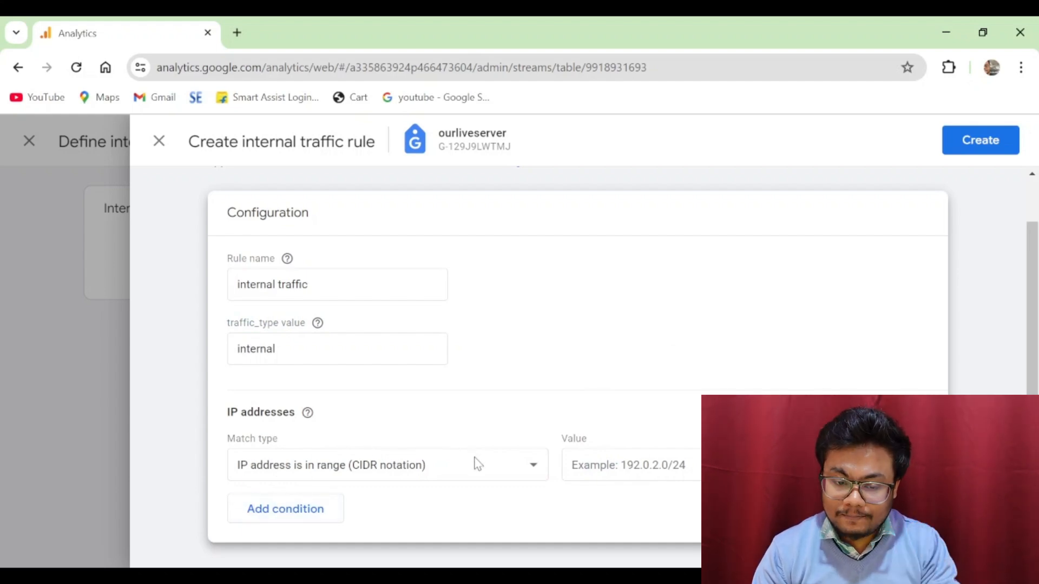
Step: Enter 000 as the CIDR range value of the internal traffic rule and add a second IP address condition
left_click(532, 468)
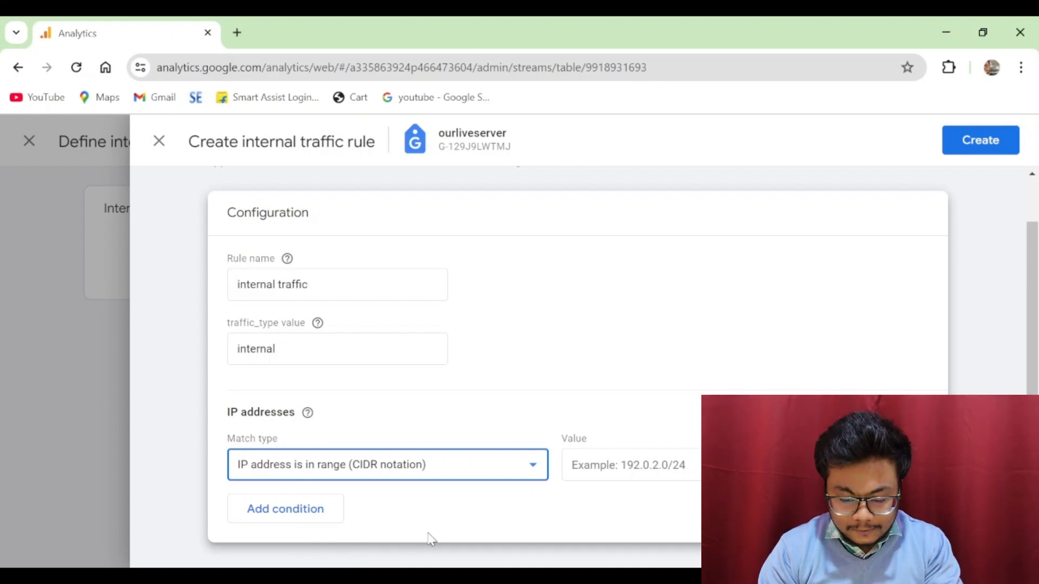
left_click(693, 477)
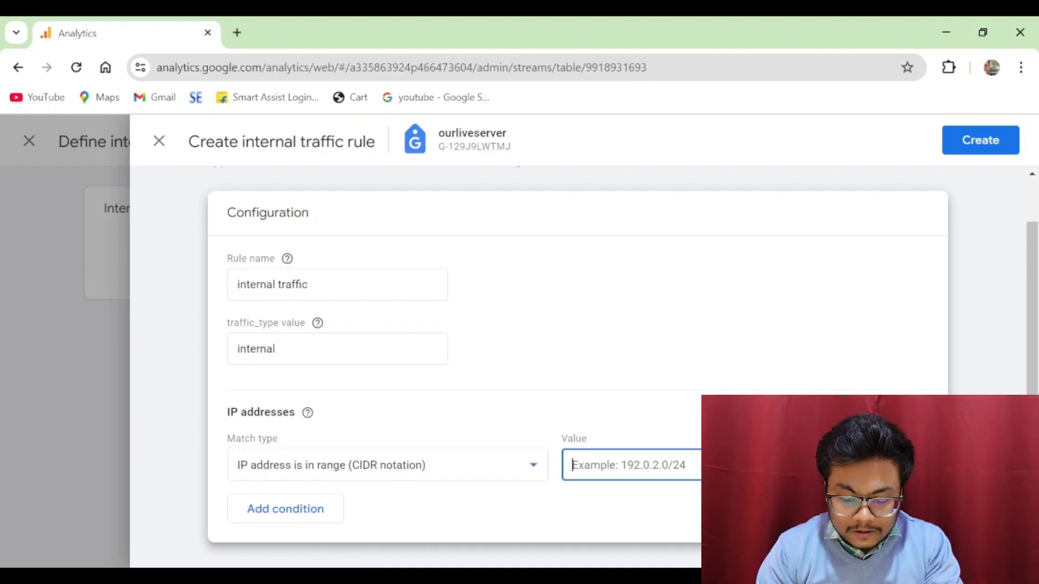
type("000")
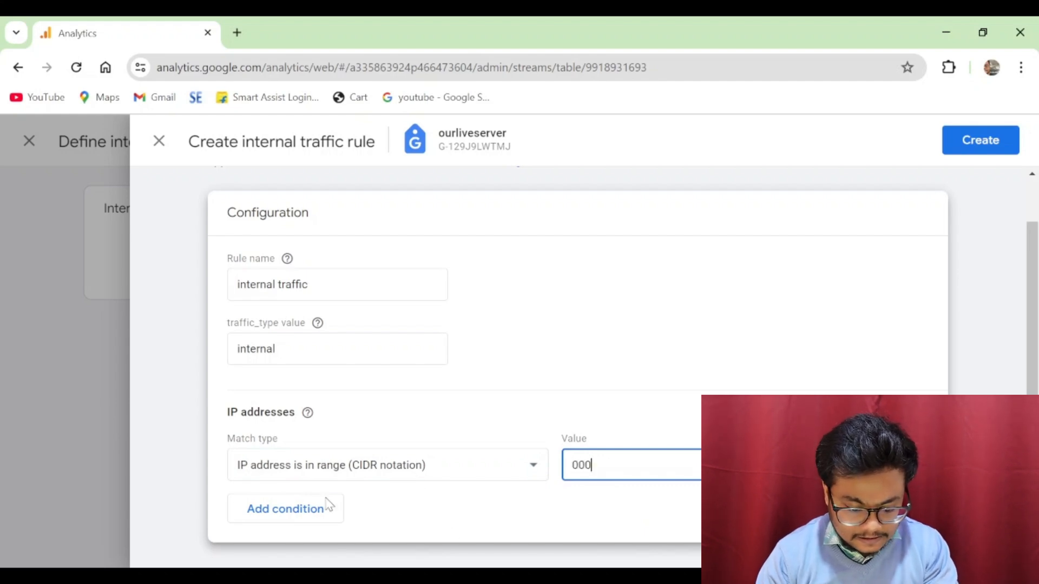
left_click(282, 509)
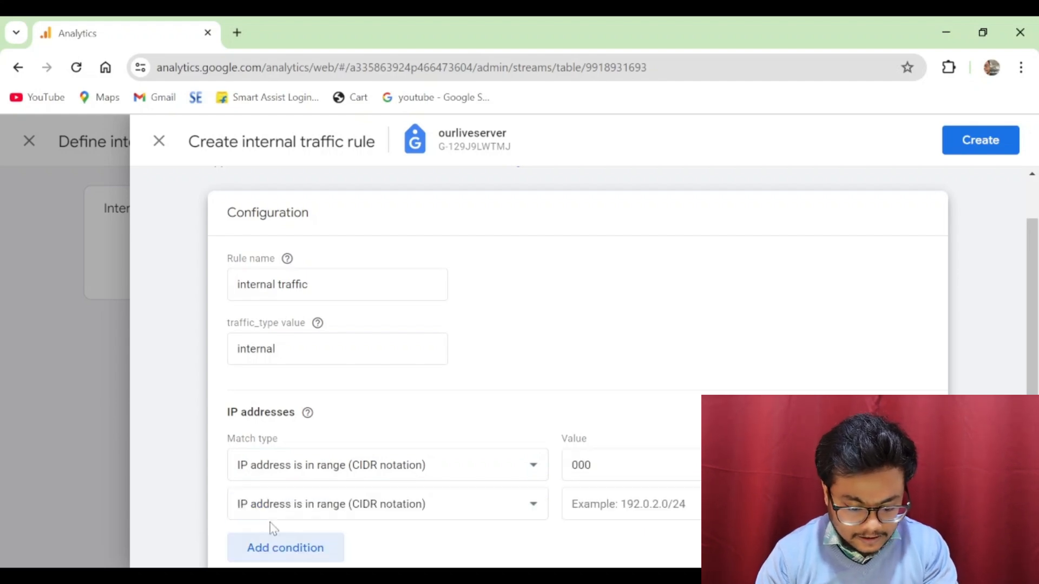
scroll(617, 441, "down", 1)
left_click(644, 470)
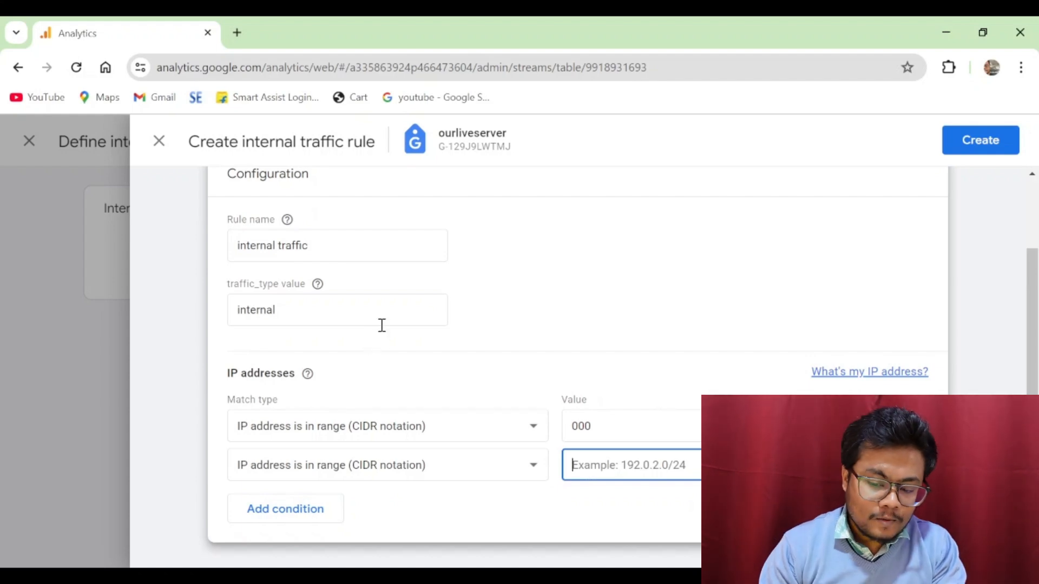
Step: Discard the unsaved internal traffic rule and return to the property's list of data streams
left_click(158, 142)
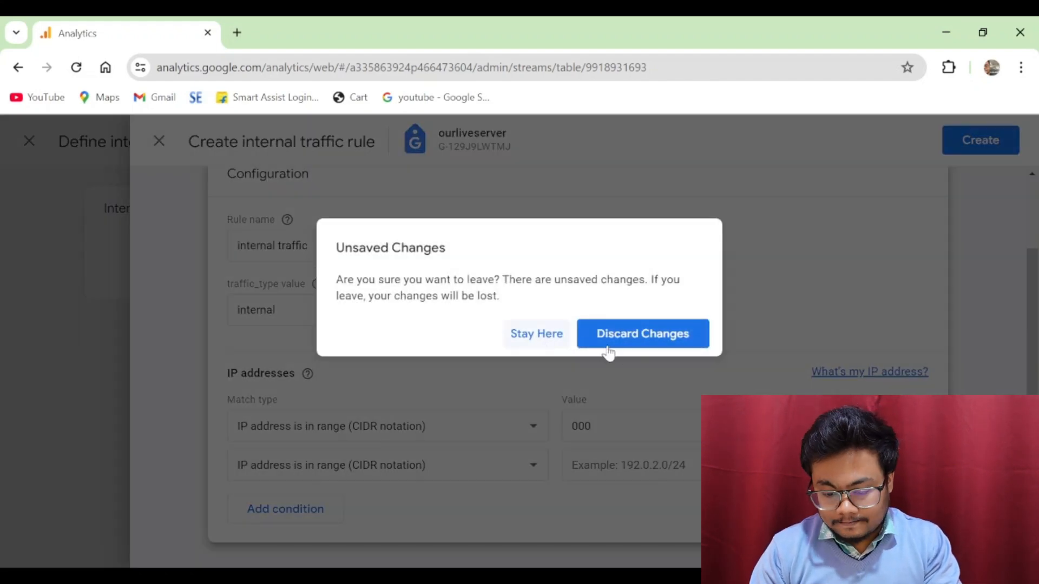
left_click(637, 338)
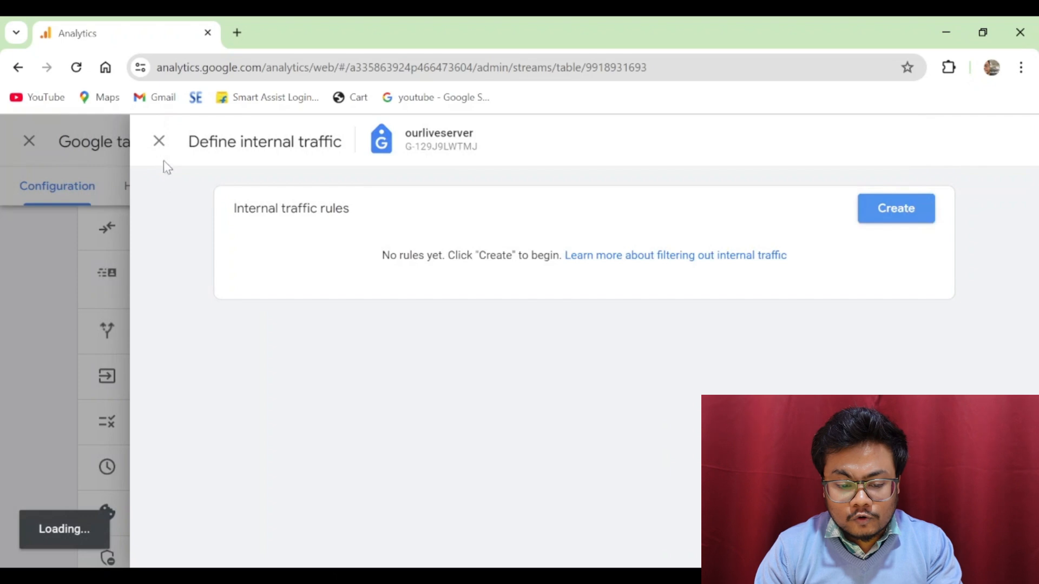
left_click(158, 142)
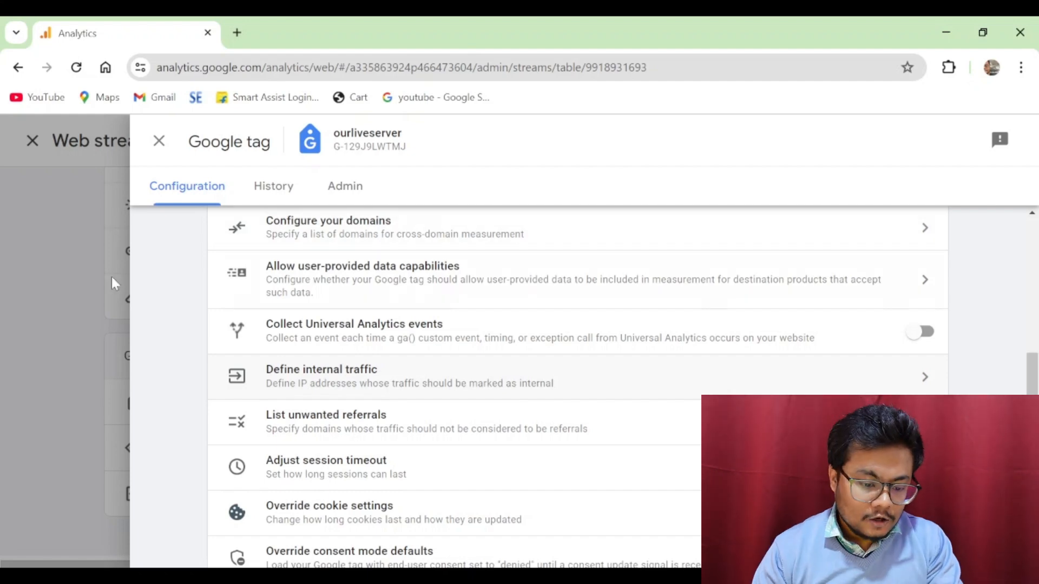
left_click(159, 142)
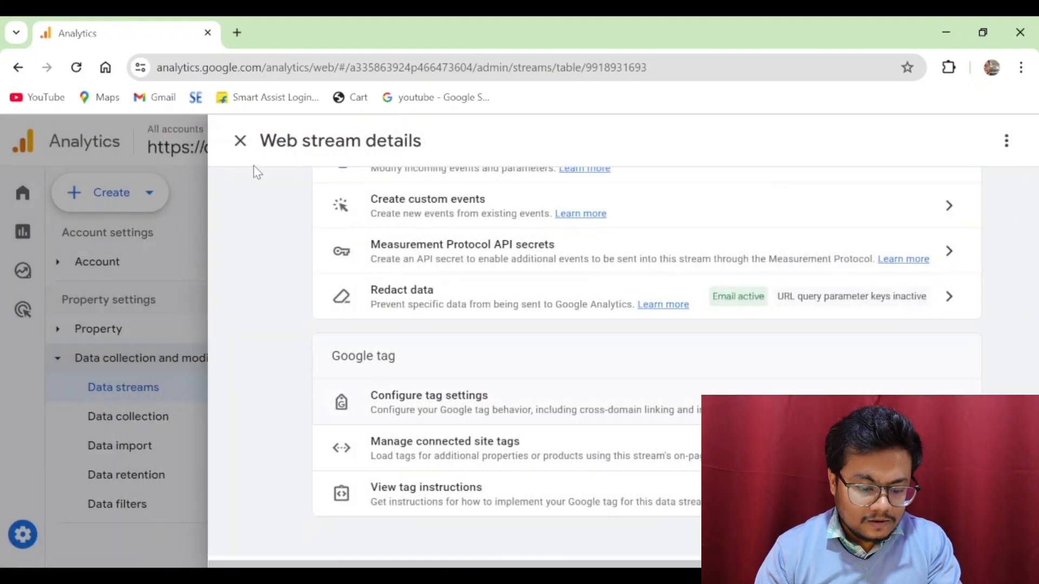
left_click(240, 141)
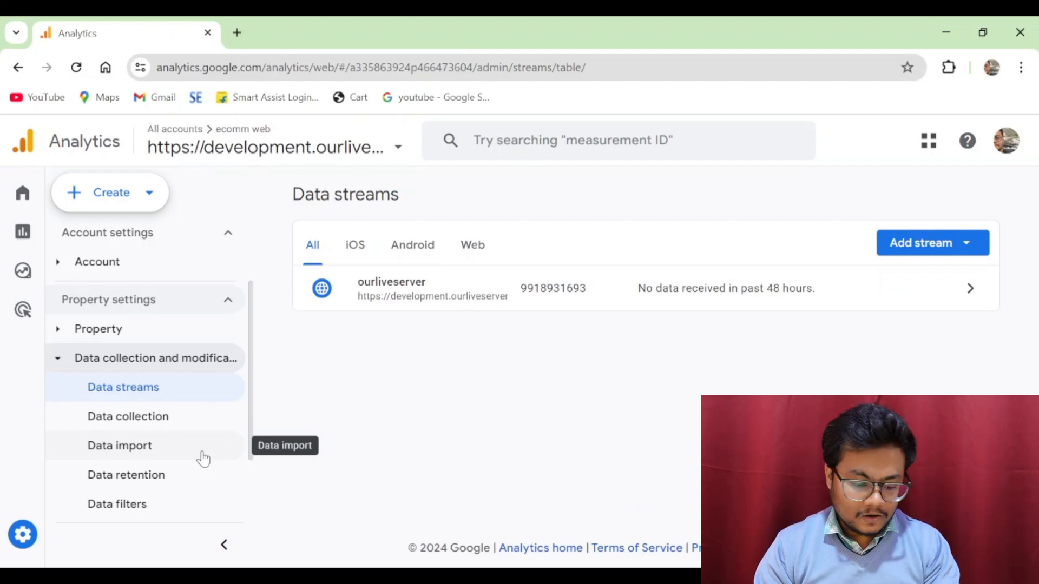
Step: Start a new data filter for the property with Internal traffic as the filter type
left_click(131, 511)
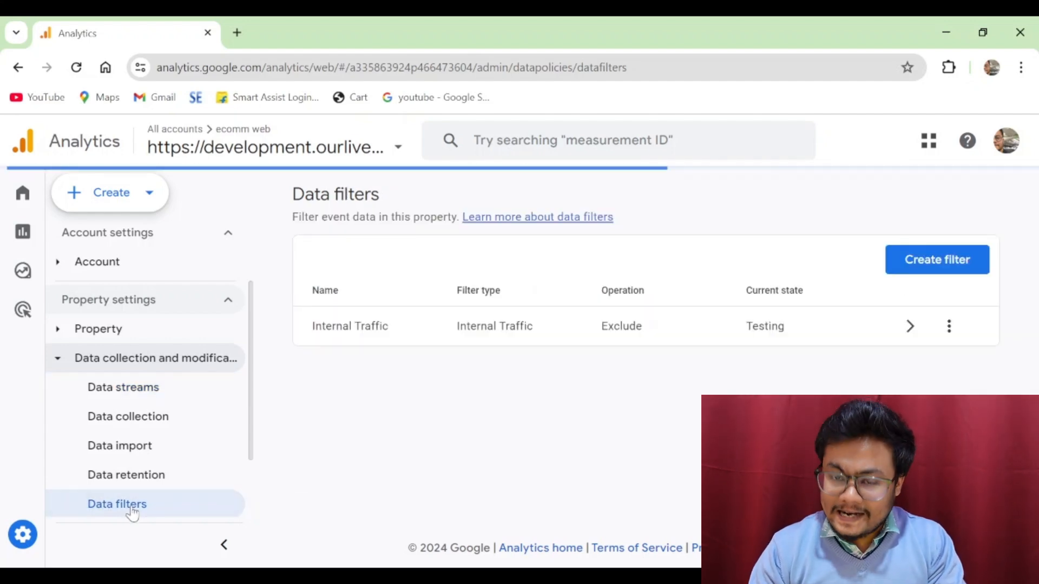
left_click(925, 266)
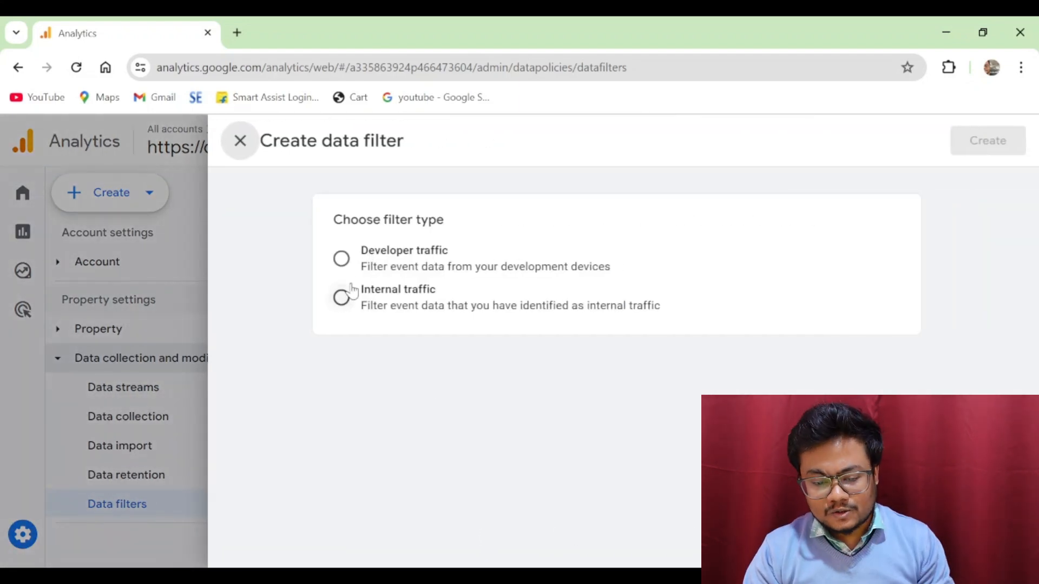
left_click(341, 297)
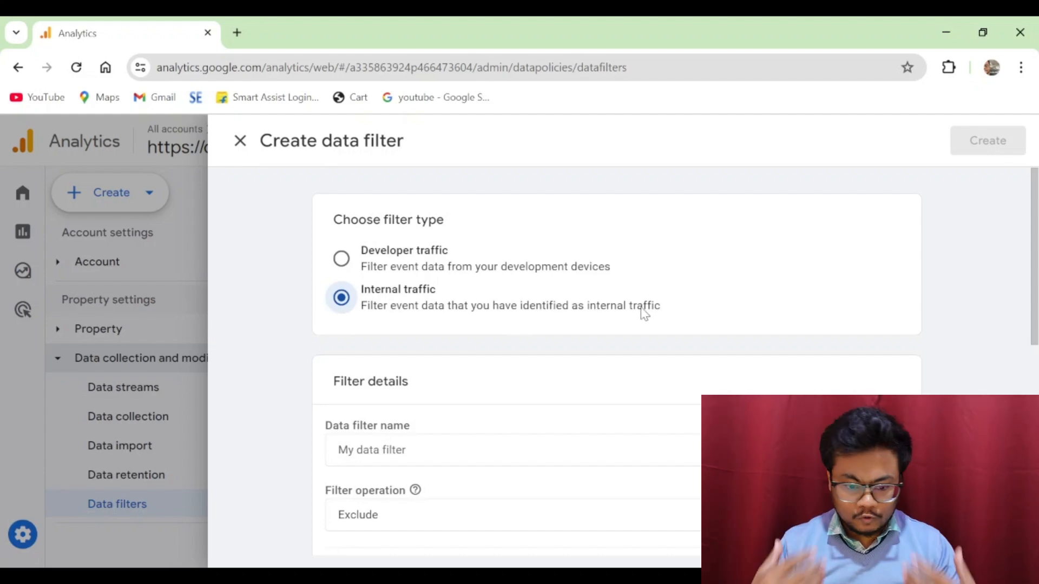
Step: Name the data filter "internal traffic filter" and review its traffic_type parameter and filter state options
scroll(598, 195, "down", 3)
left_click(485, 290)
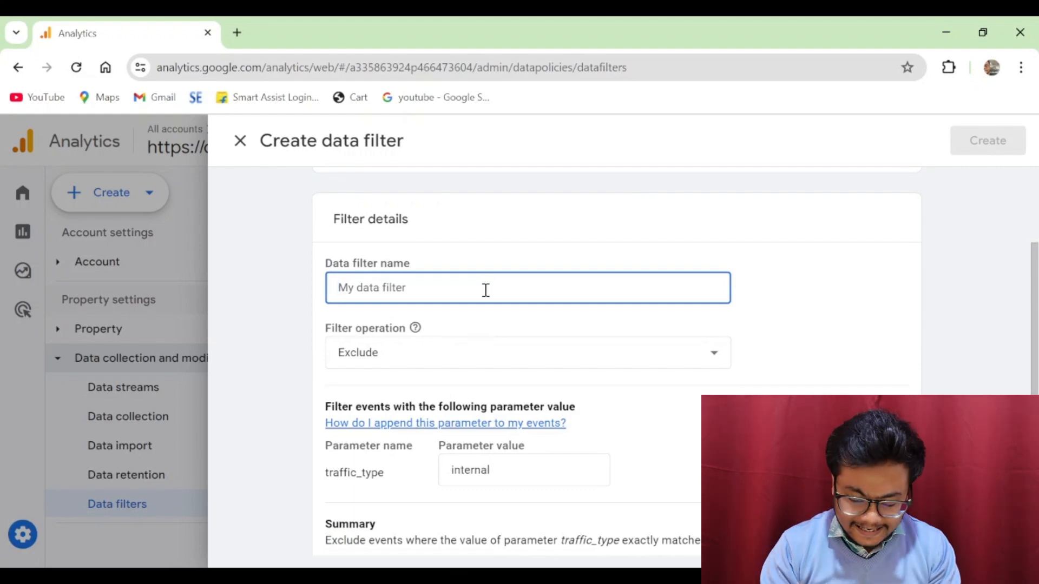
type("interna")
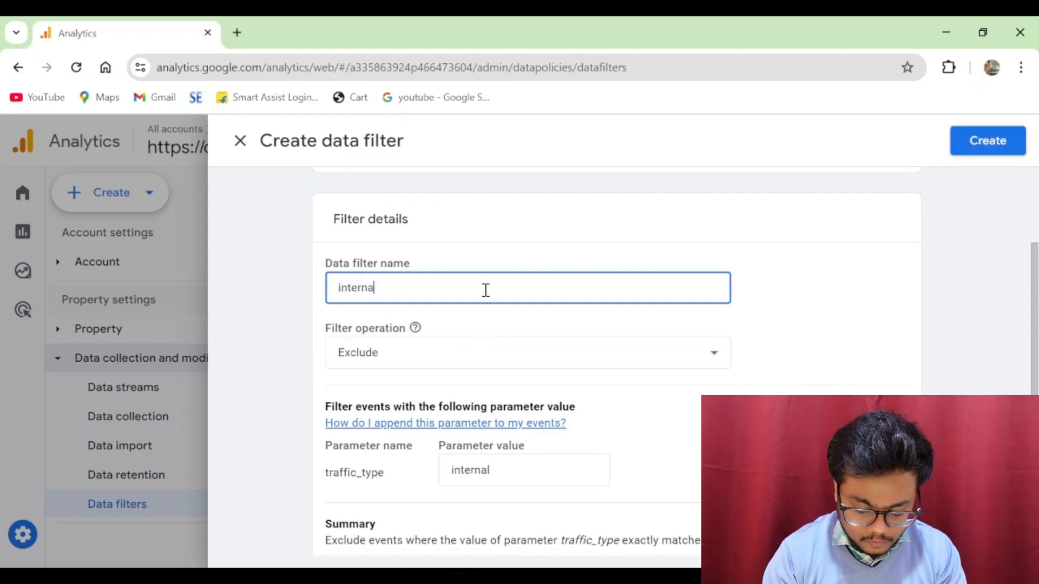
type("l traff")
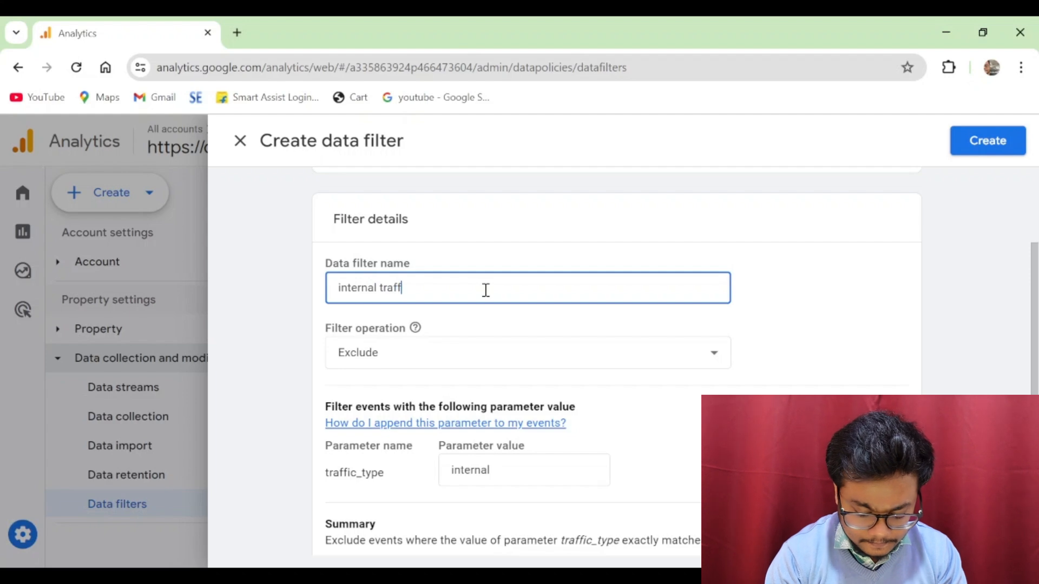
type("ic filt")
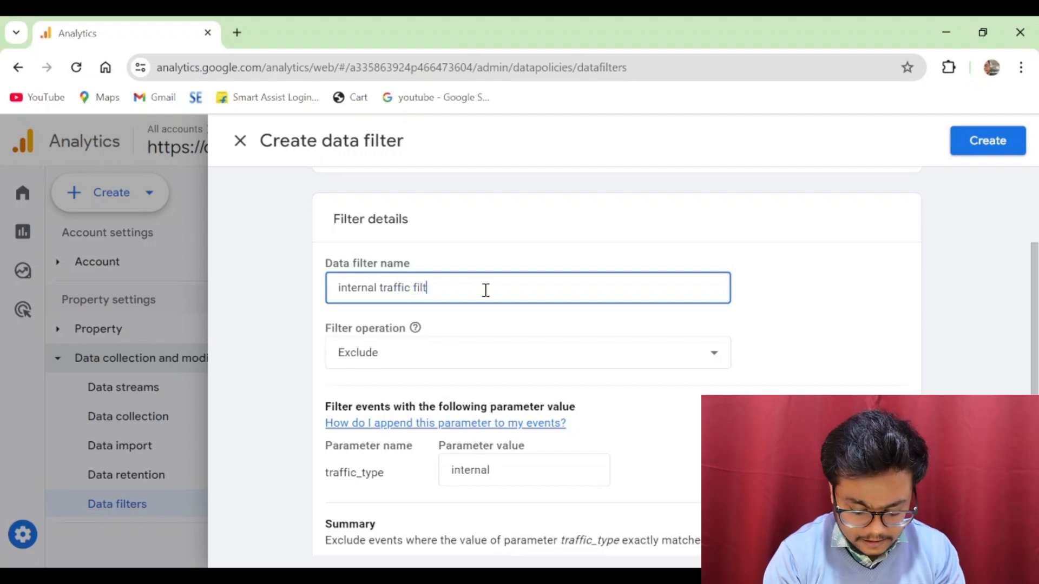
type("er")
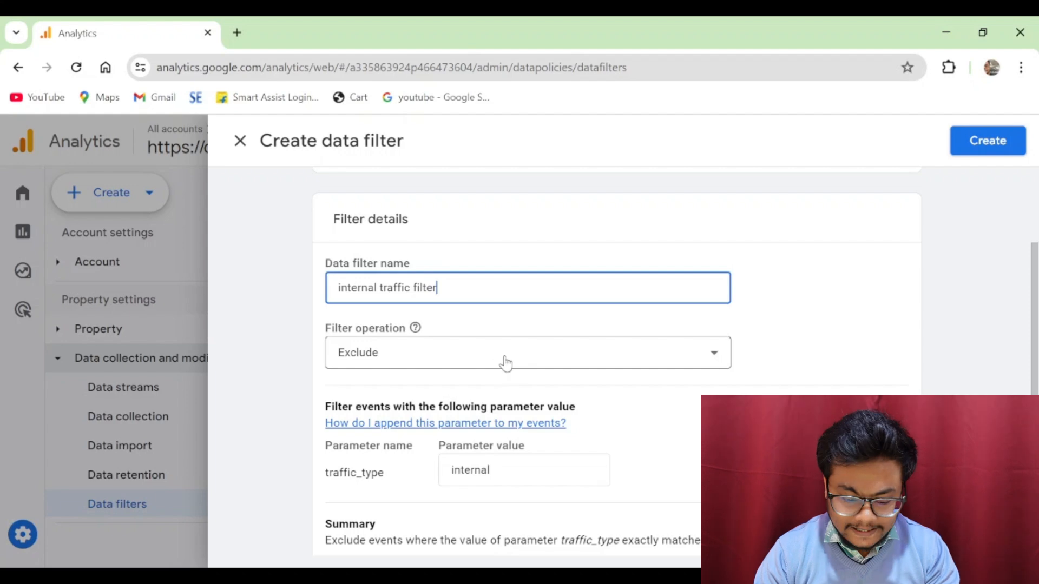
scroll(921, 336, "down", 3)
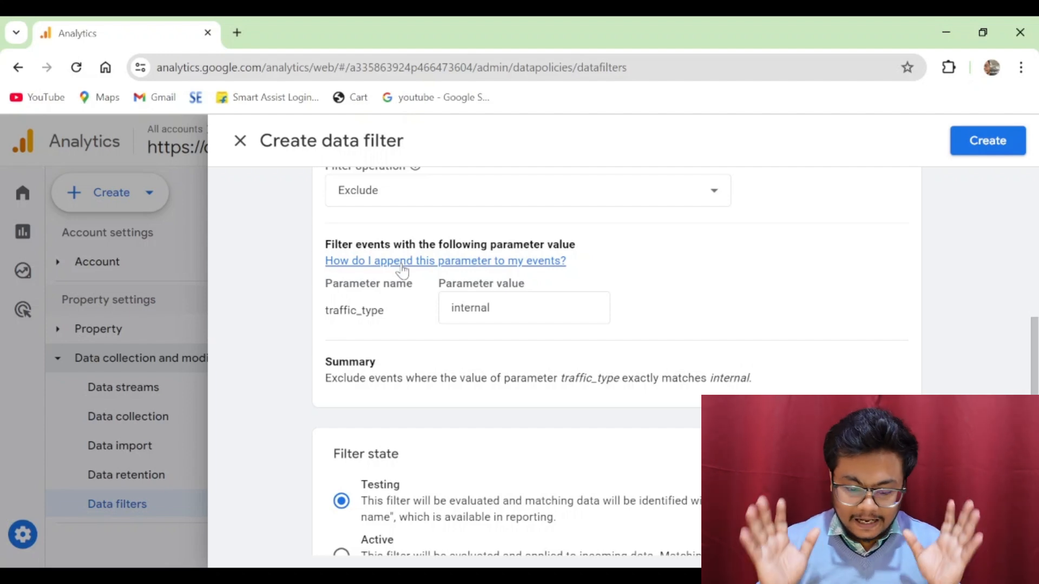
scroll(681, 309, "down", 2)
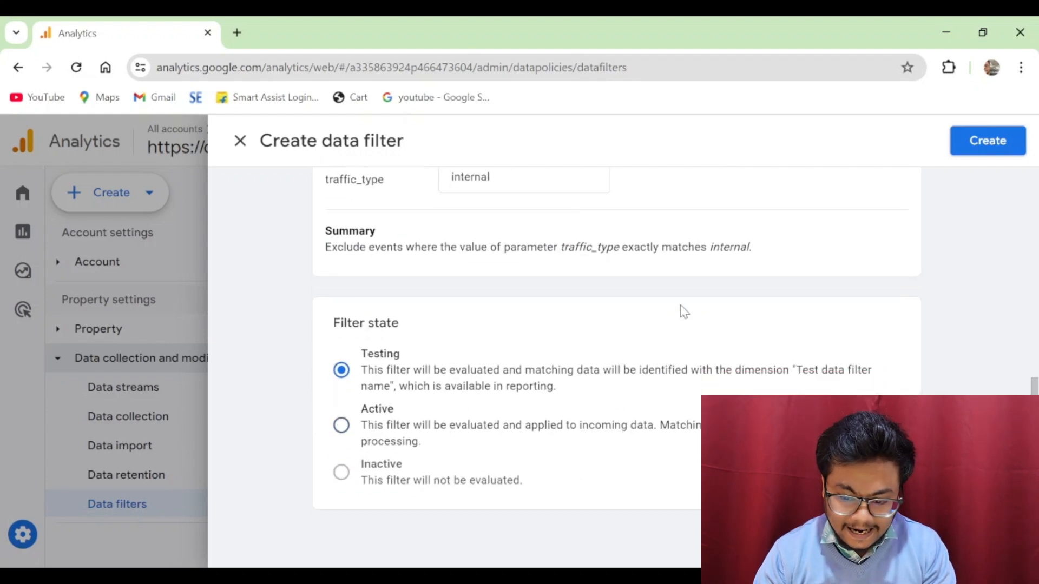